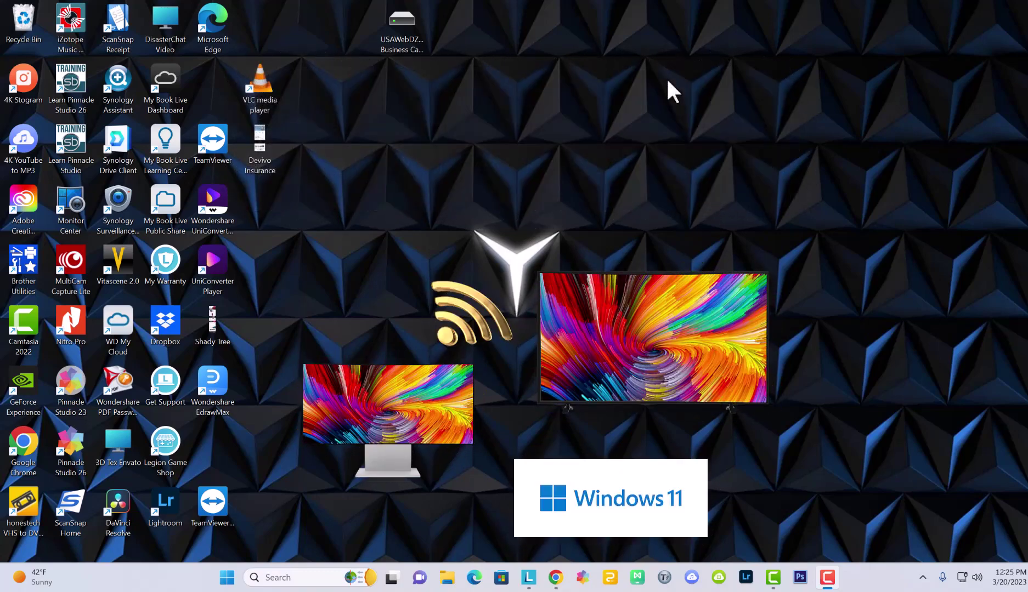
Open Display settings from the desktop menu and search for available wireless displays
right_click(583, 169)
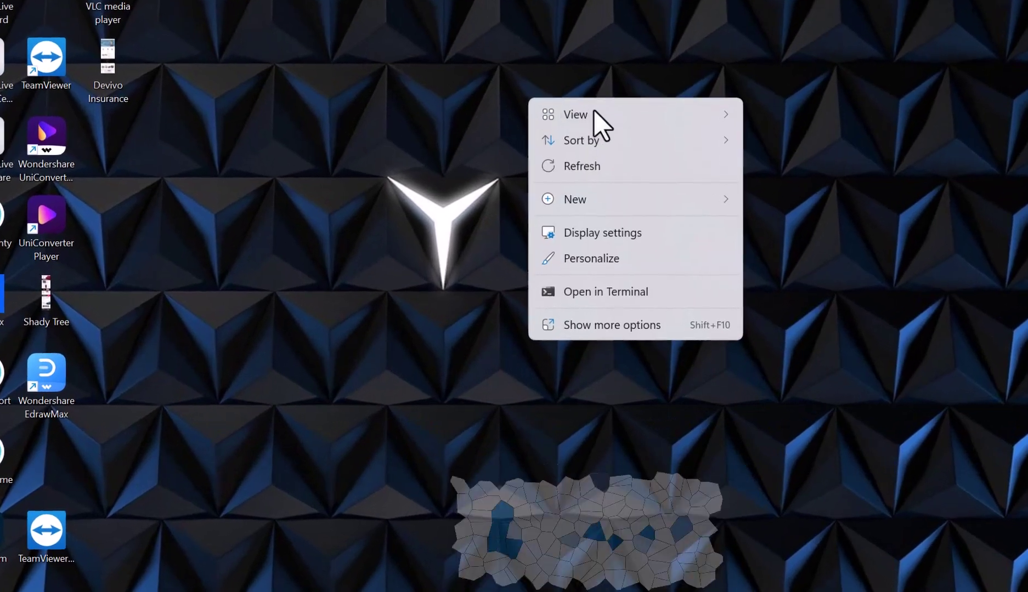
left_click(605, 232)
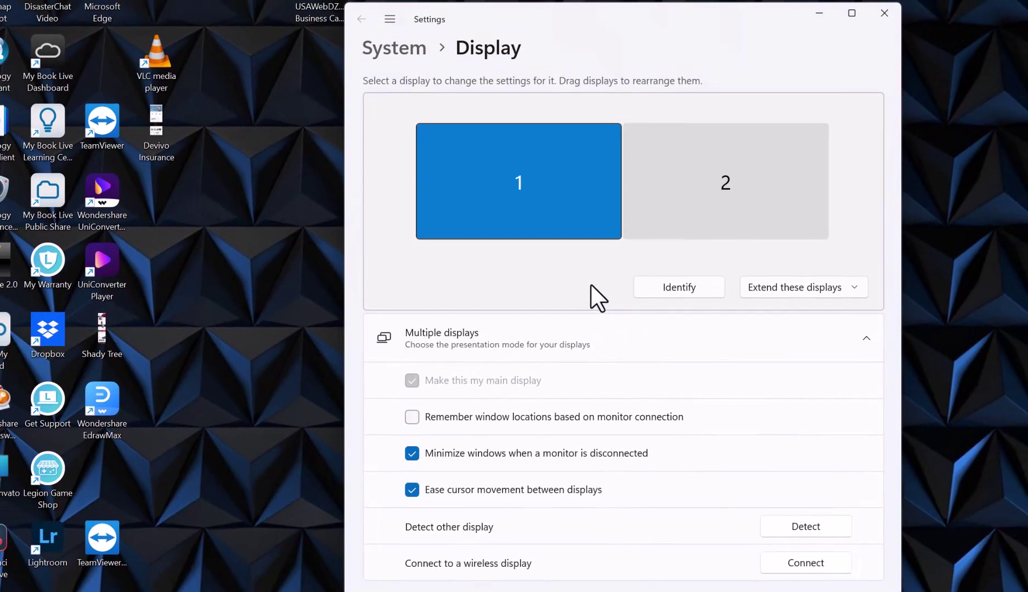
scroll(570, 375, "down", 3)
scroll(570, 375, "down", 2)
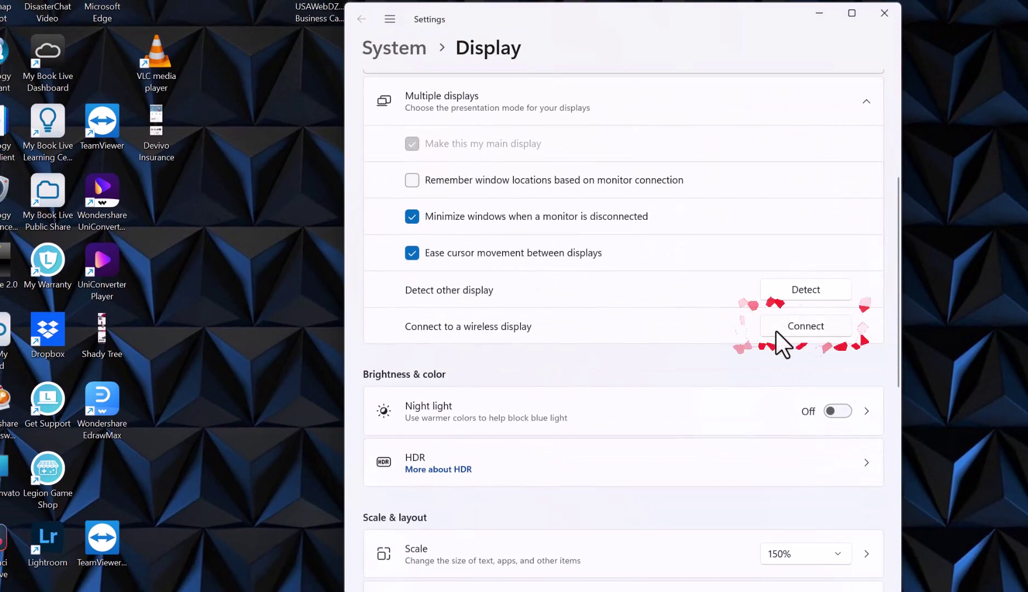
left_click(805, 326)
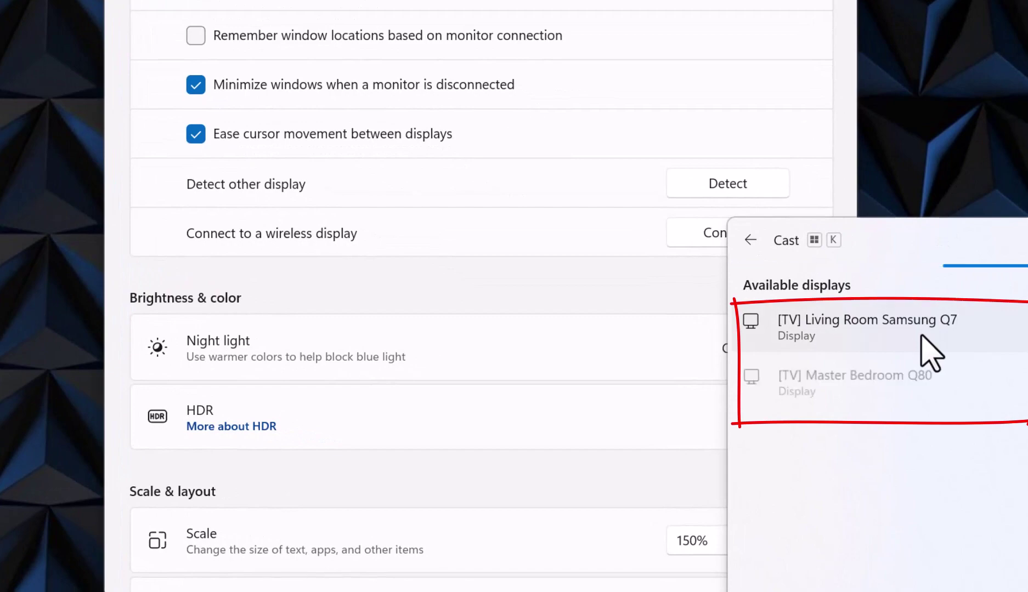
Cast the desktop to the Living Room Samsung Q7 TV in Extend mode
left_click(921, 335)
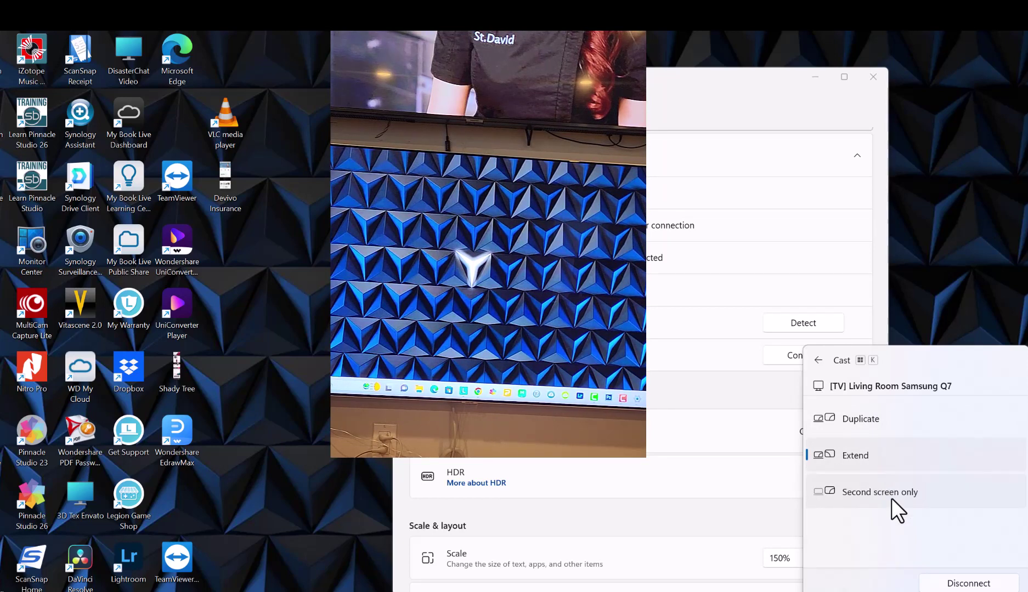
Dismiss the Cast flyout to reveal the full Display settings page
left_click(939, 298)
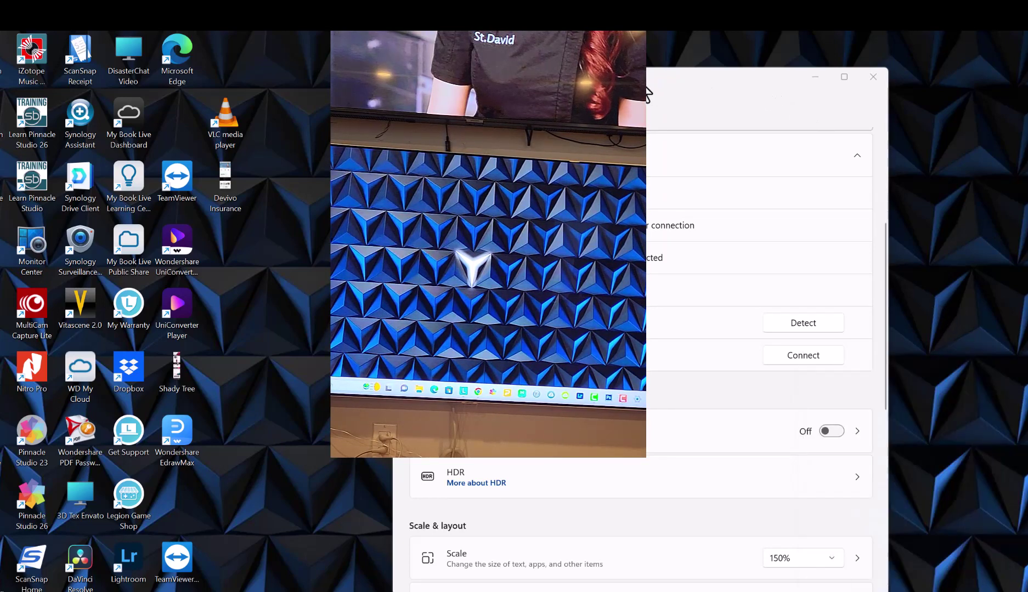
Move the Settings window off the right edge onto the extended TV display
left_click_drag(670, 83, 1027, 75)
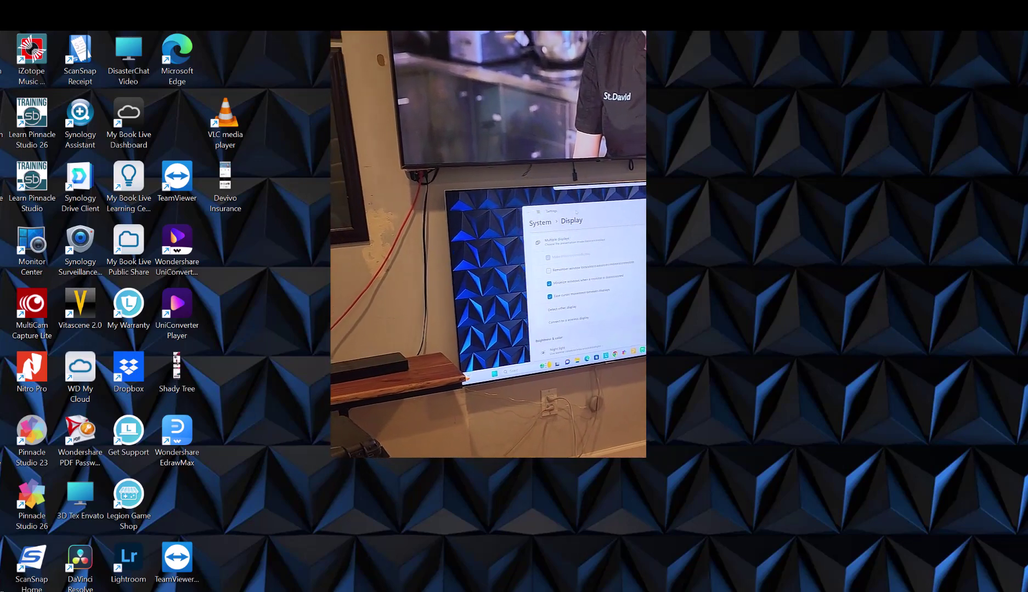
Move the Settings window from the TV back onto the laptop screen
left_click_drag(1027, 83, 640, 83)
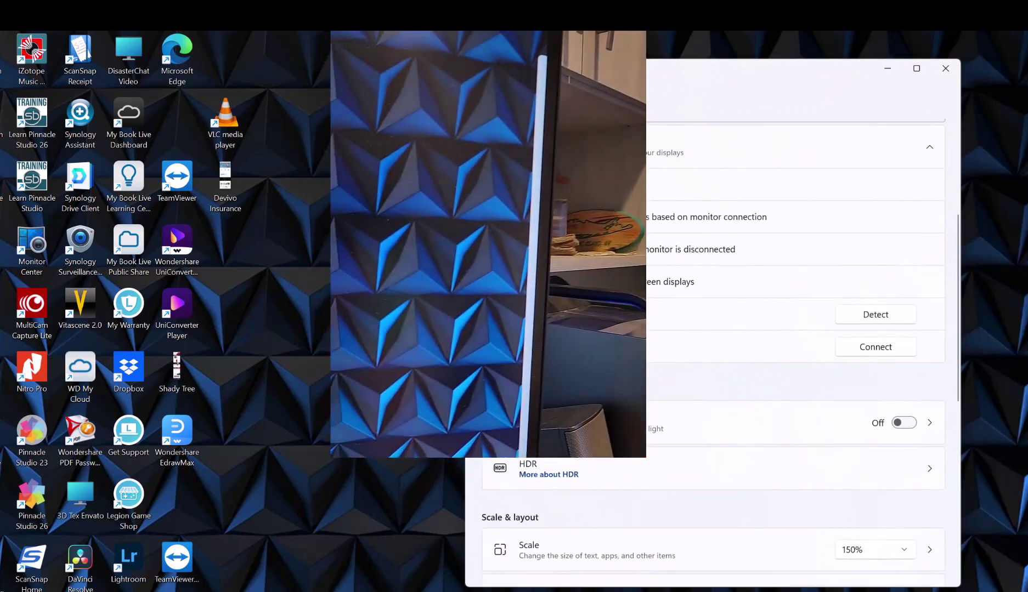